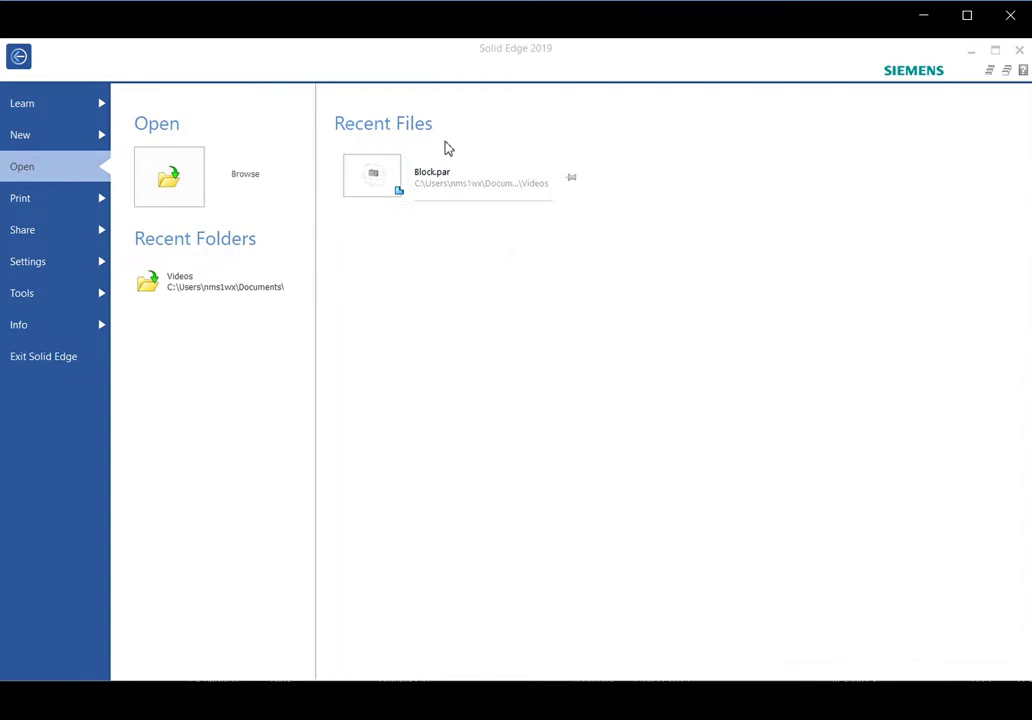
Open the recent part file Block.par
mouse_move(365, 185)
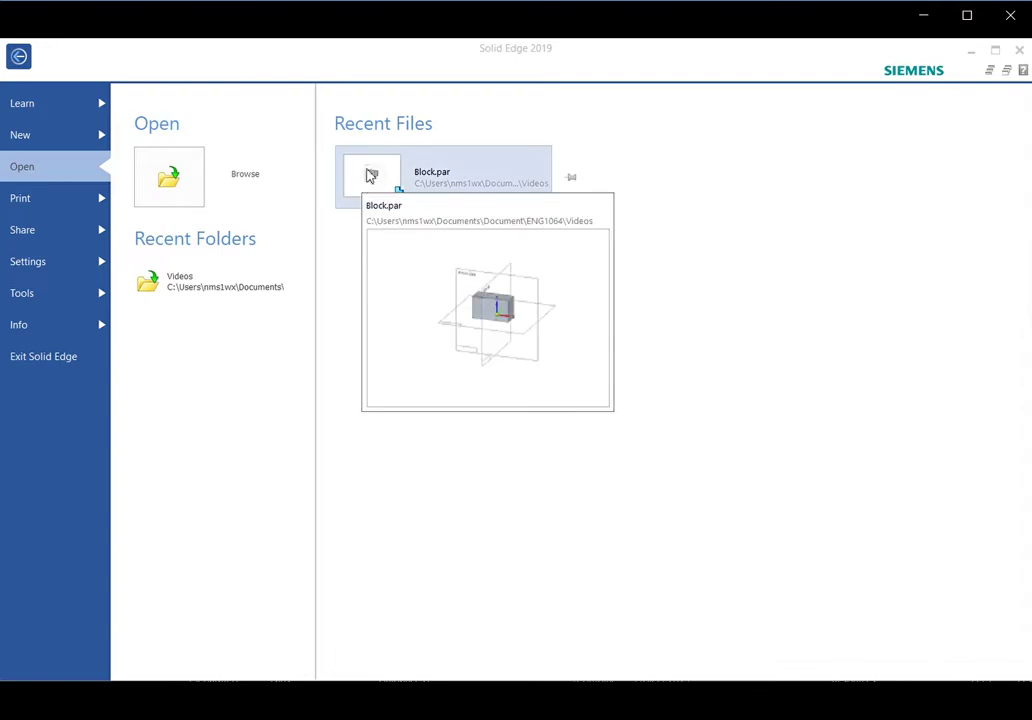
click(423, 183)
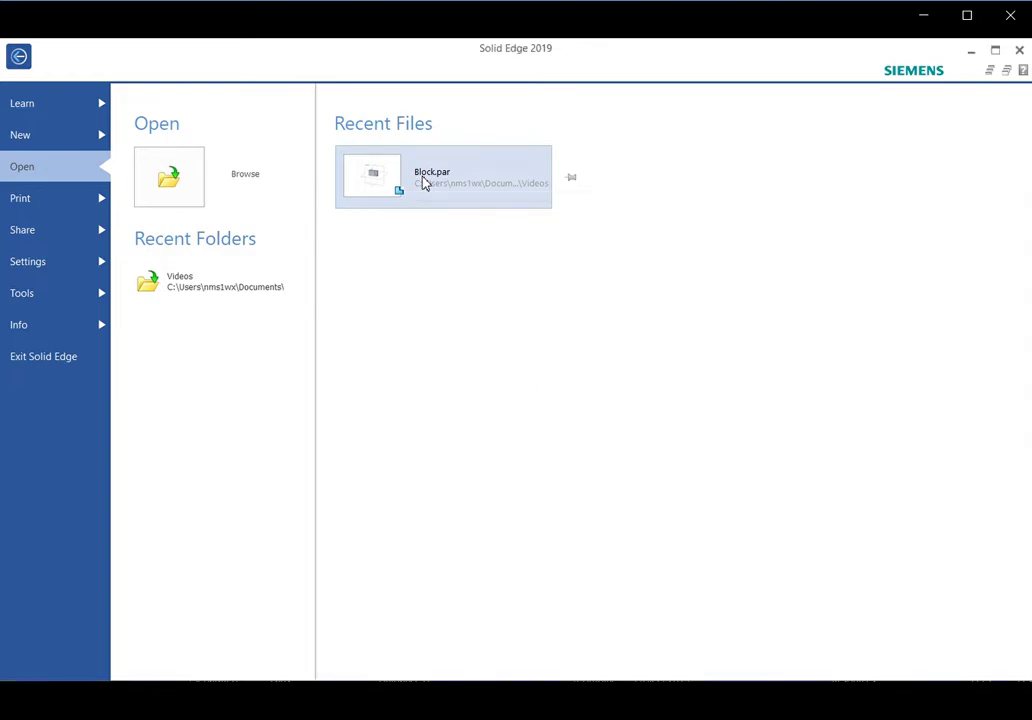
click(423, 183)
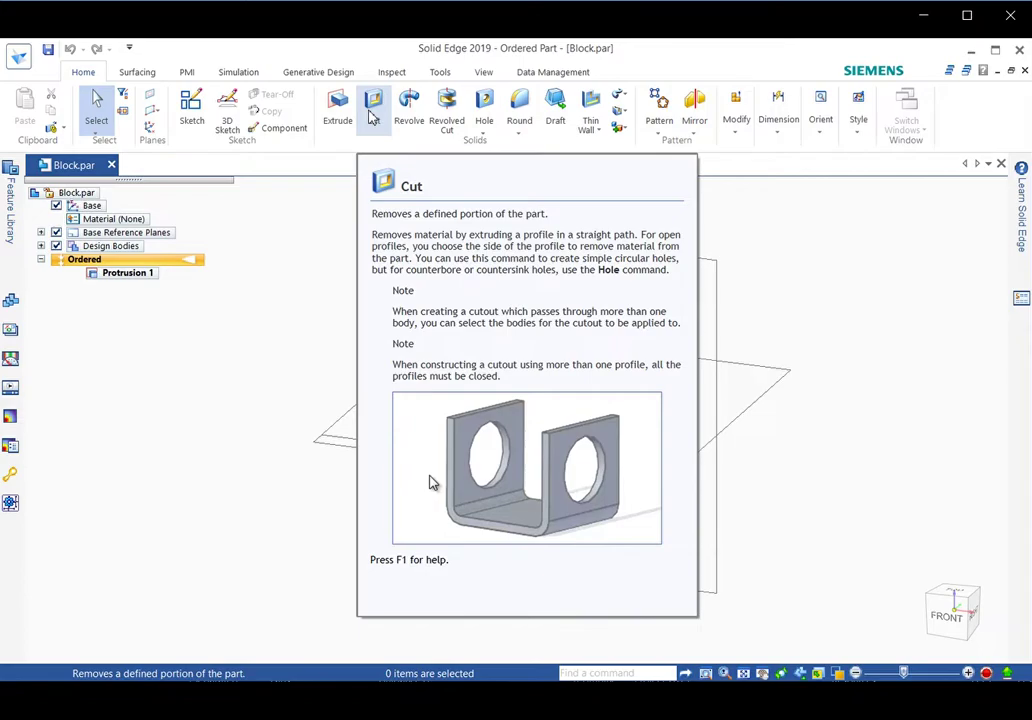
Start a Cut on the block's front face and sketch a circle 12 mm in diameter near the middle of the face
click(373, 112)
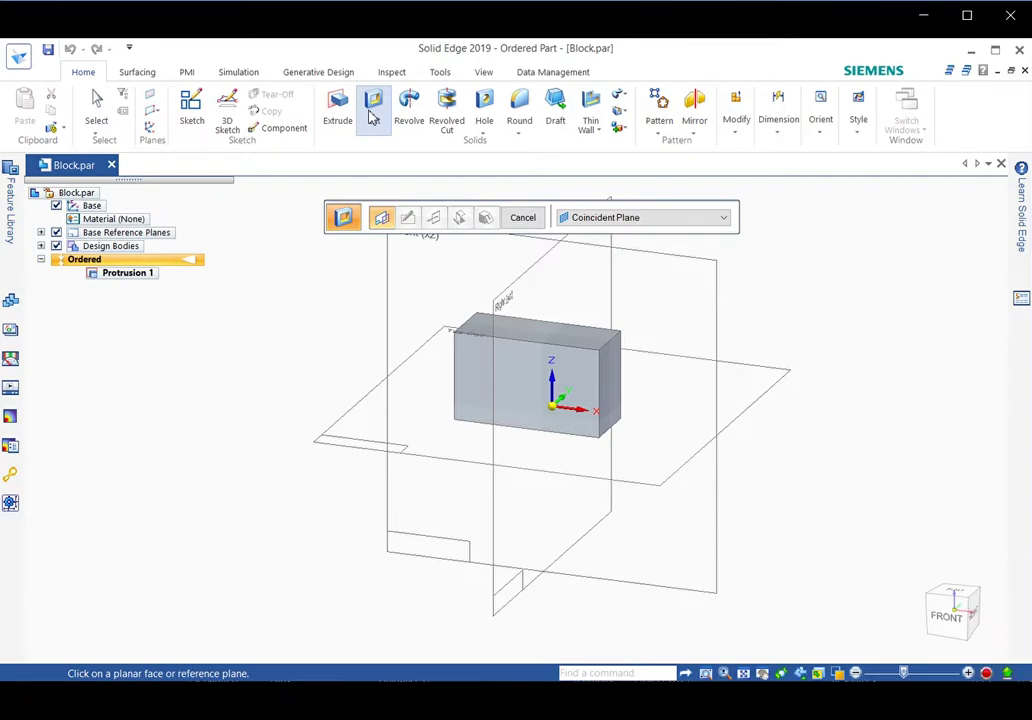
click(372, 112)
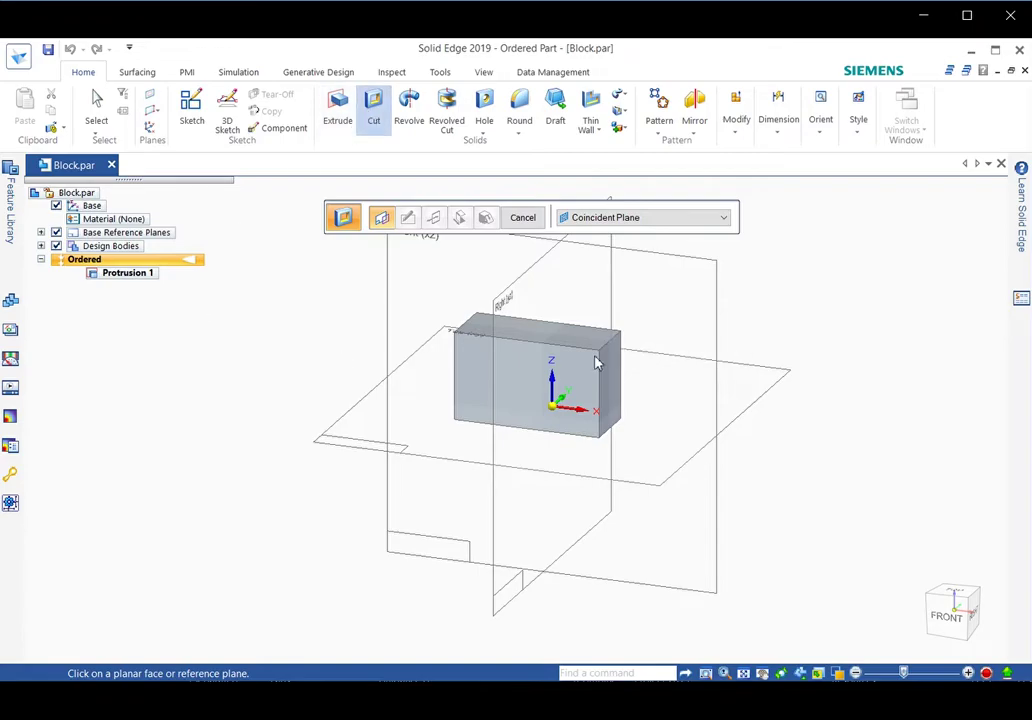
click(518, 380)
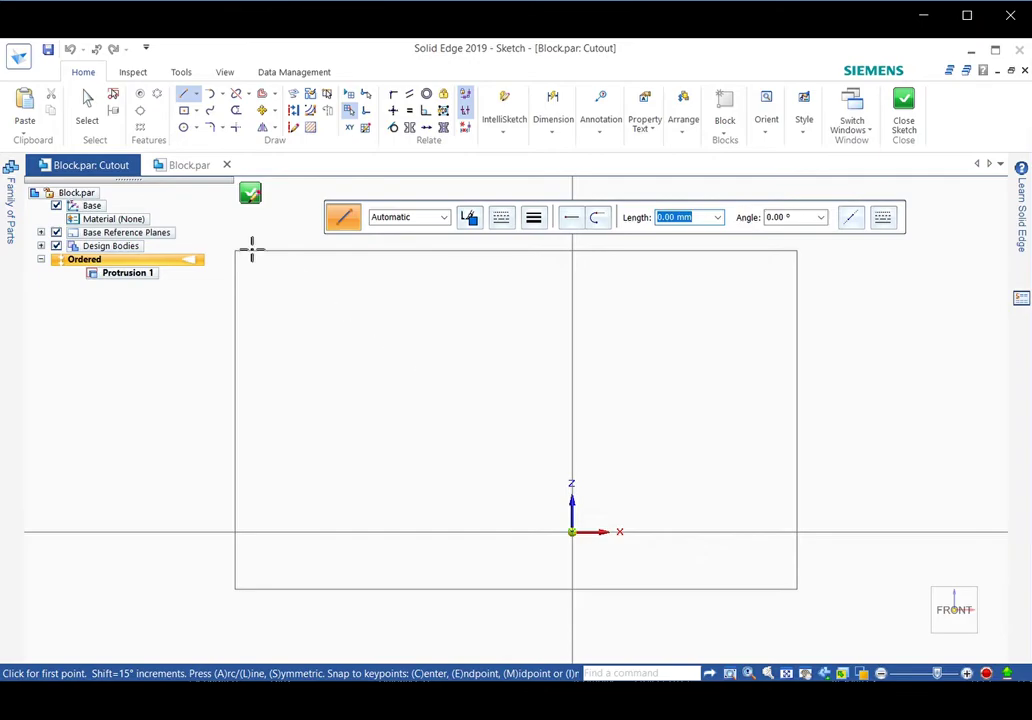
click(185, 130)
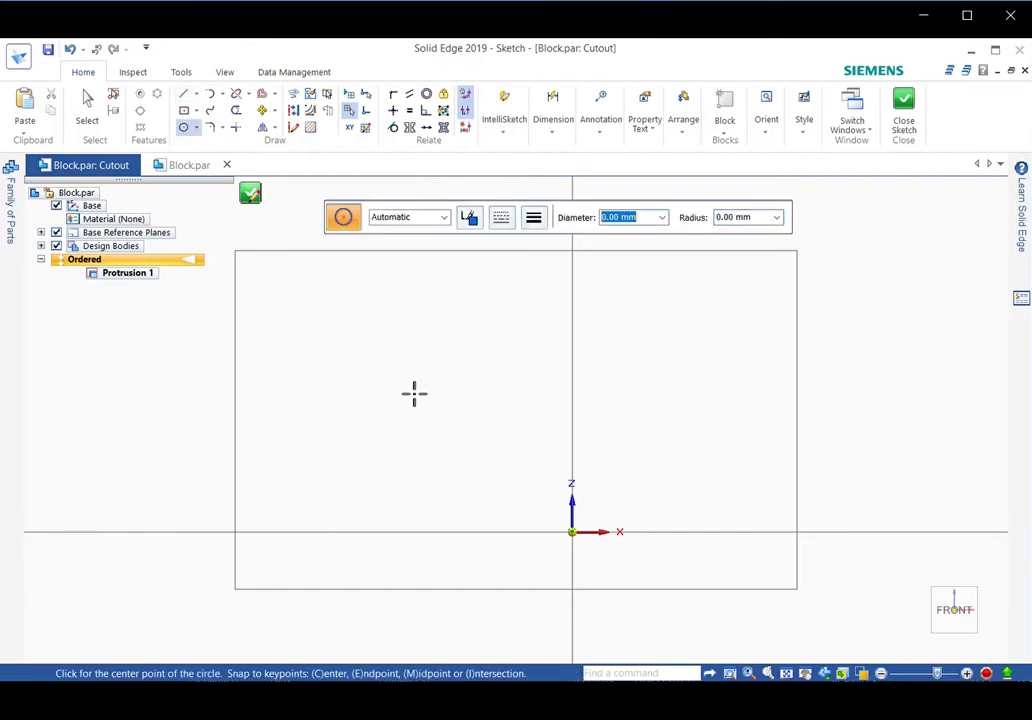
click(495, 403)
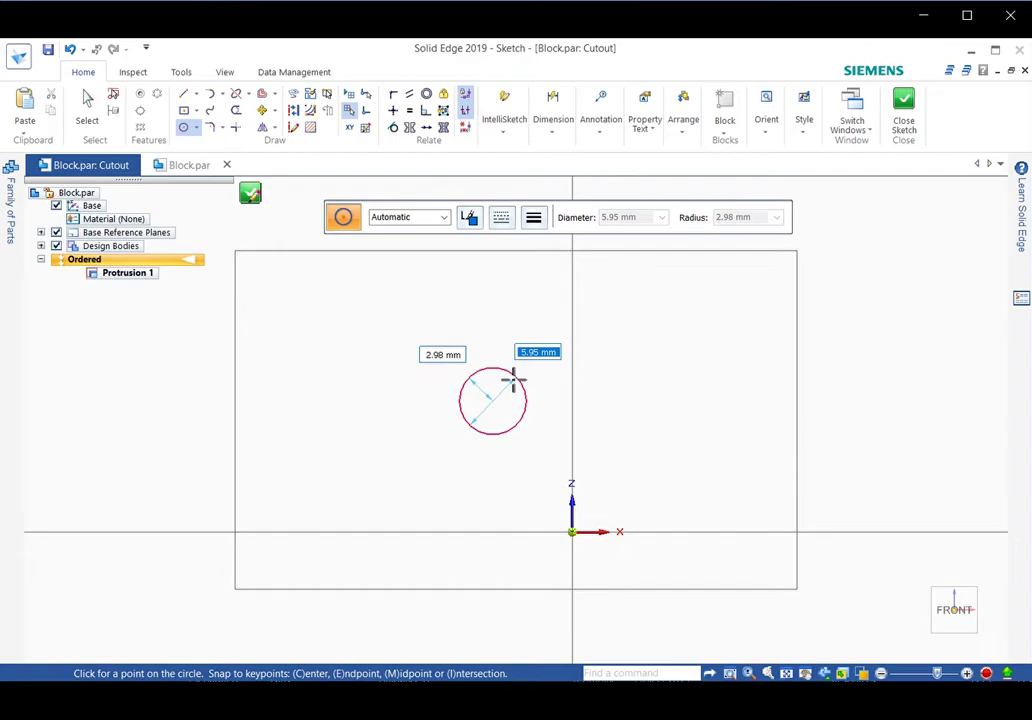
text(12)
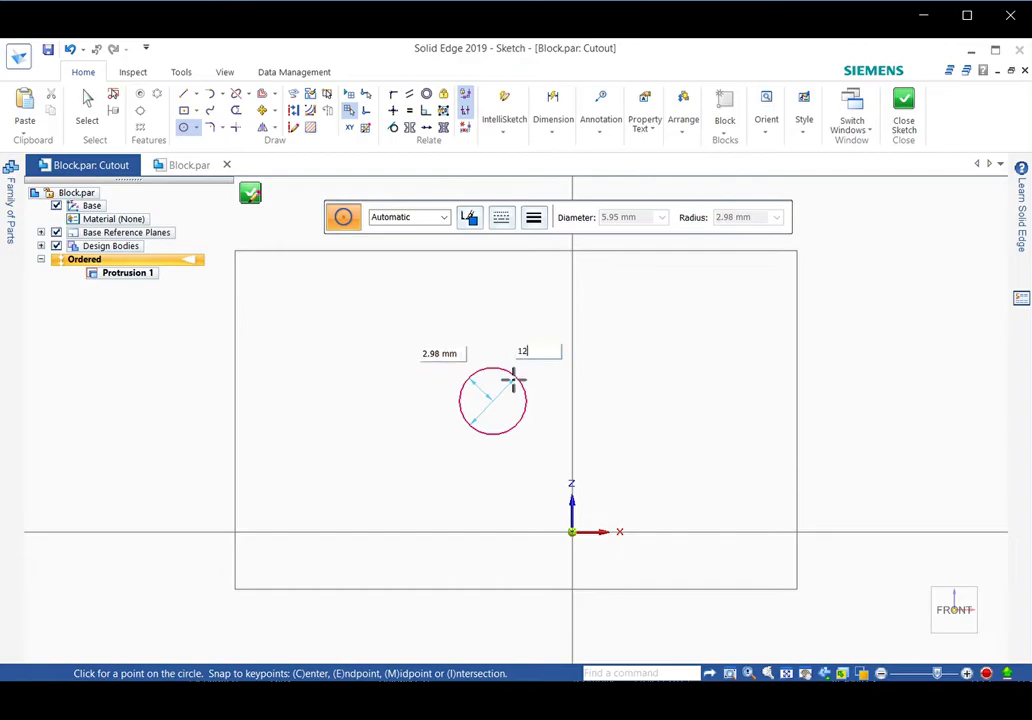
key(Return)
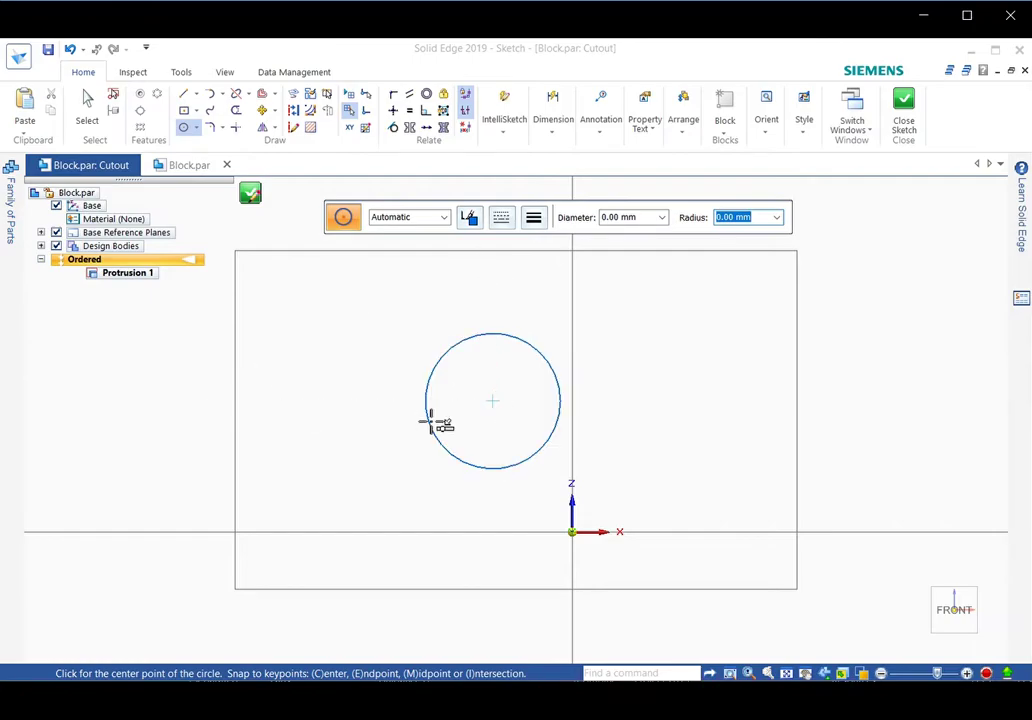
Dimension the horizontal distance from the circle's centre to the block's left edge and set it to 25 mm
click(557, 130)
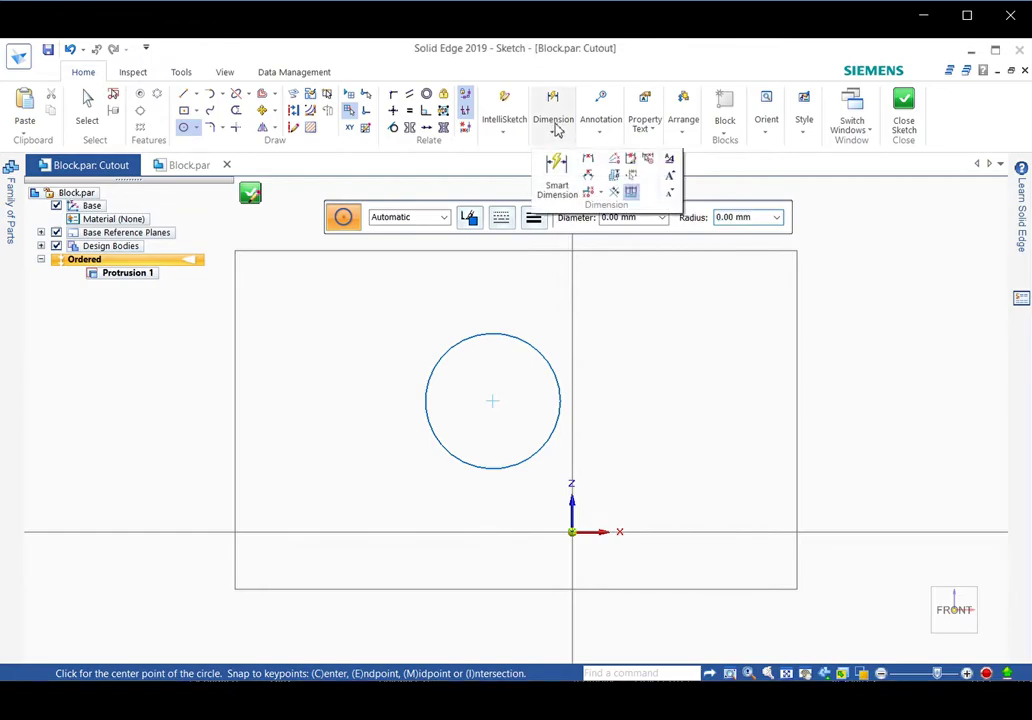
click(588, 163)
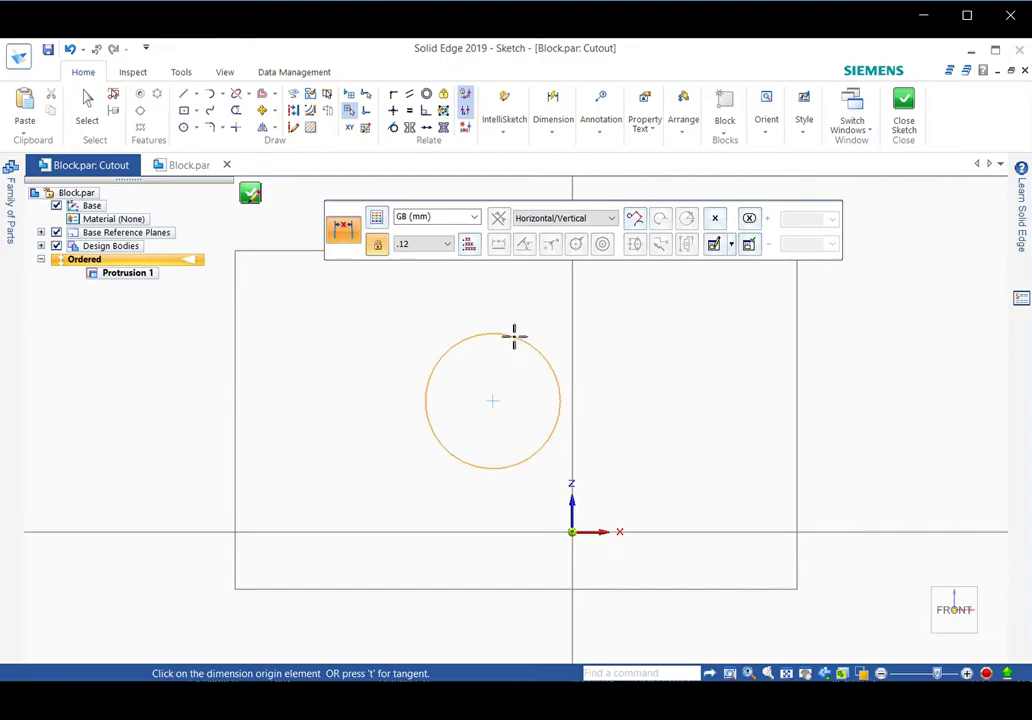
click(493, 403)
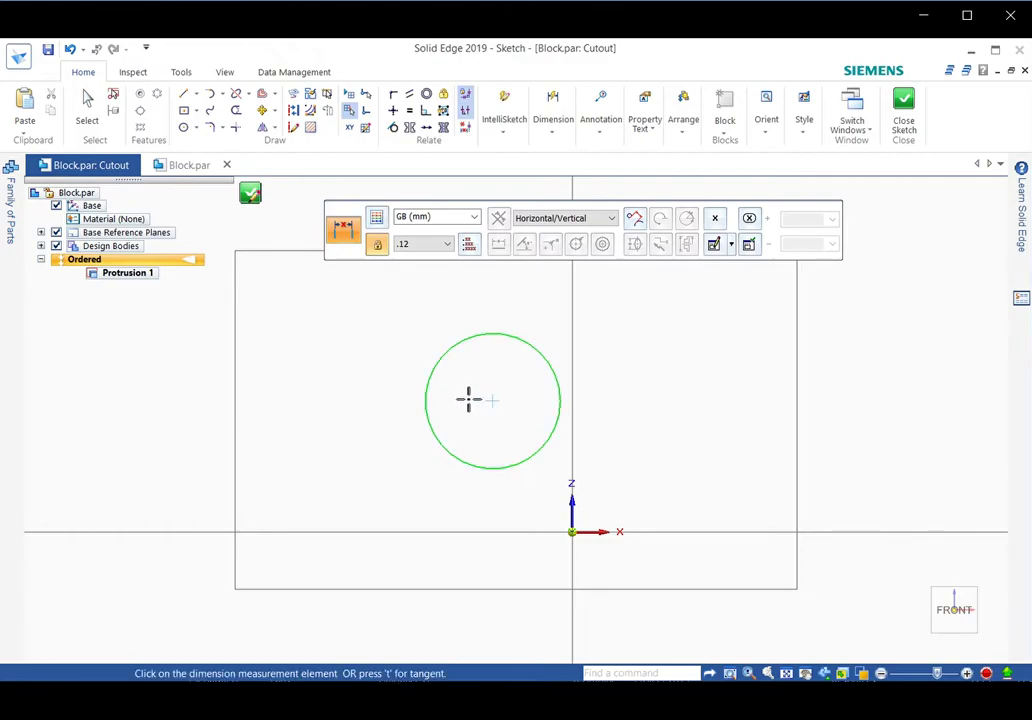
click(236, 404)
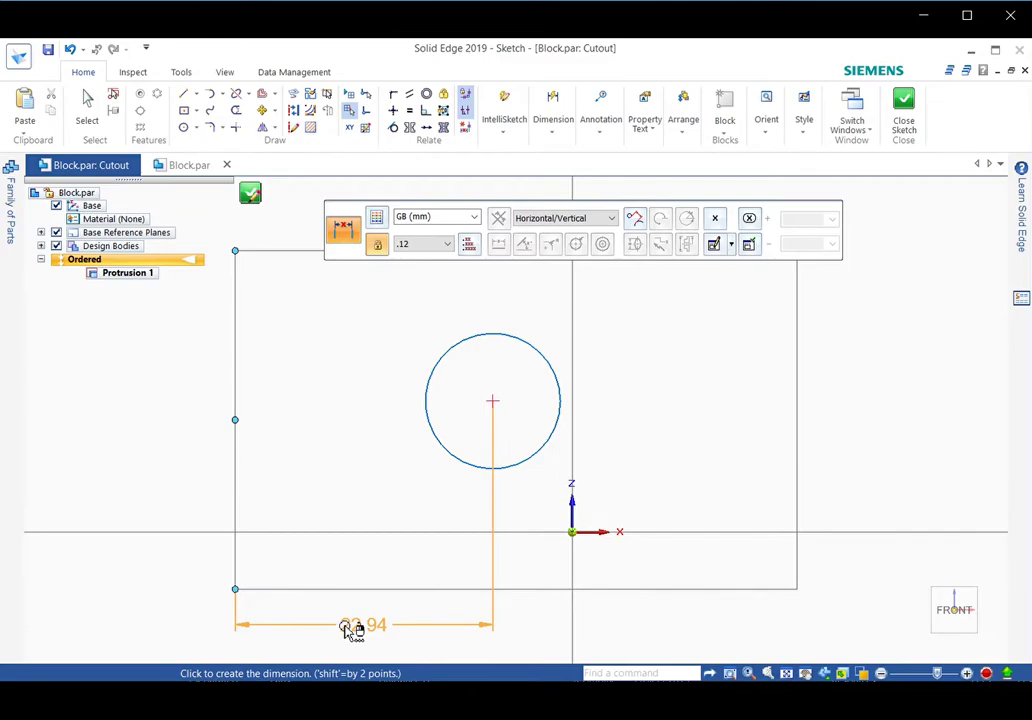
click(347, 627)
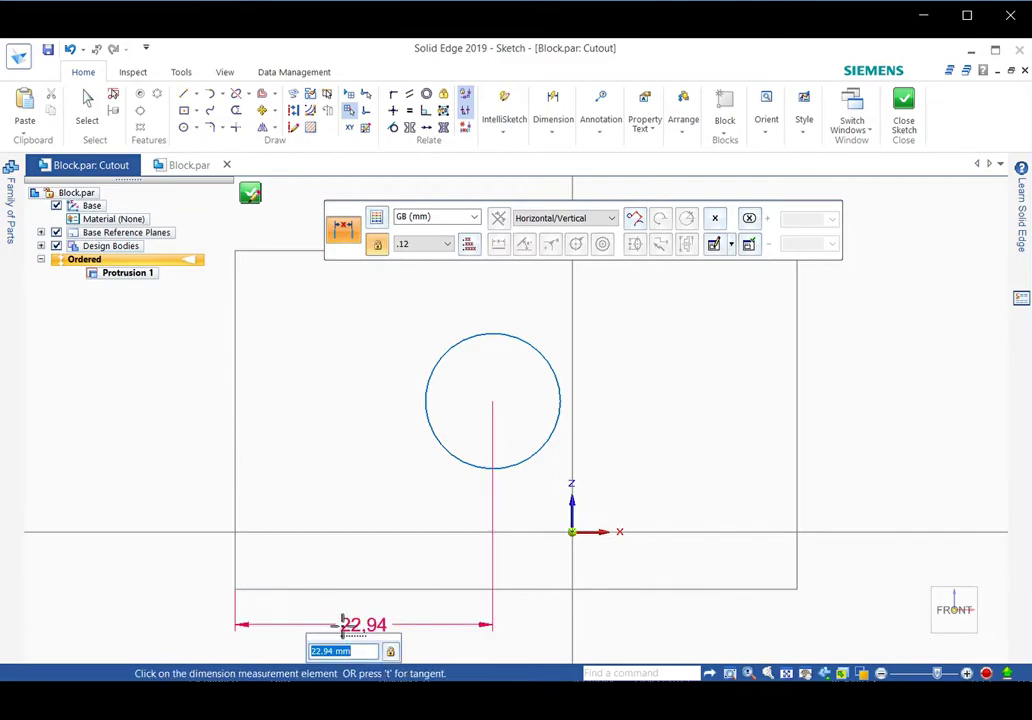
text(25)
key(Return)
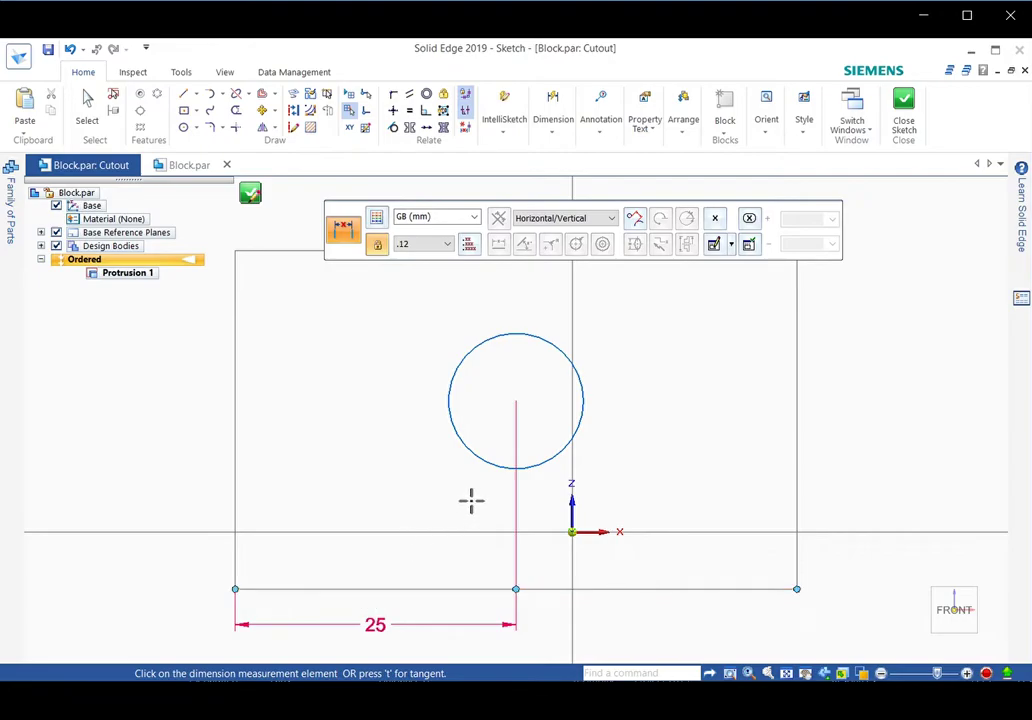
Dimension the vertical distance from the circle's centre to the block's top edge and set it to 15 mm
click(553, 135)
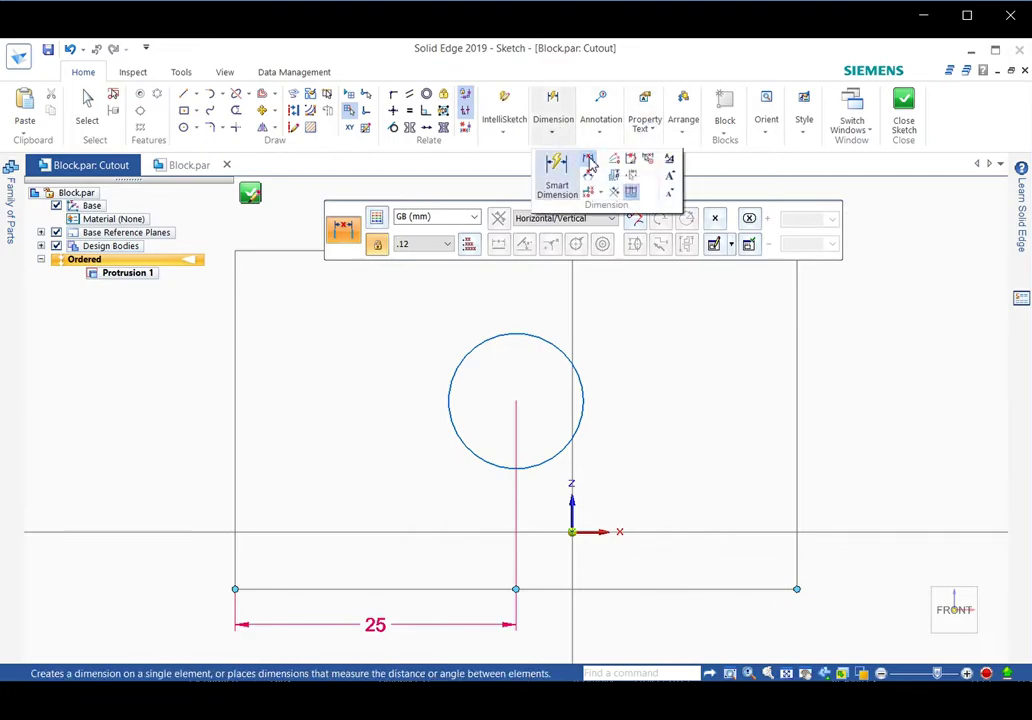
click(562, 168)
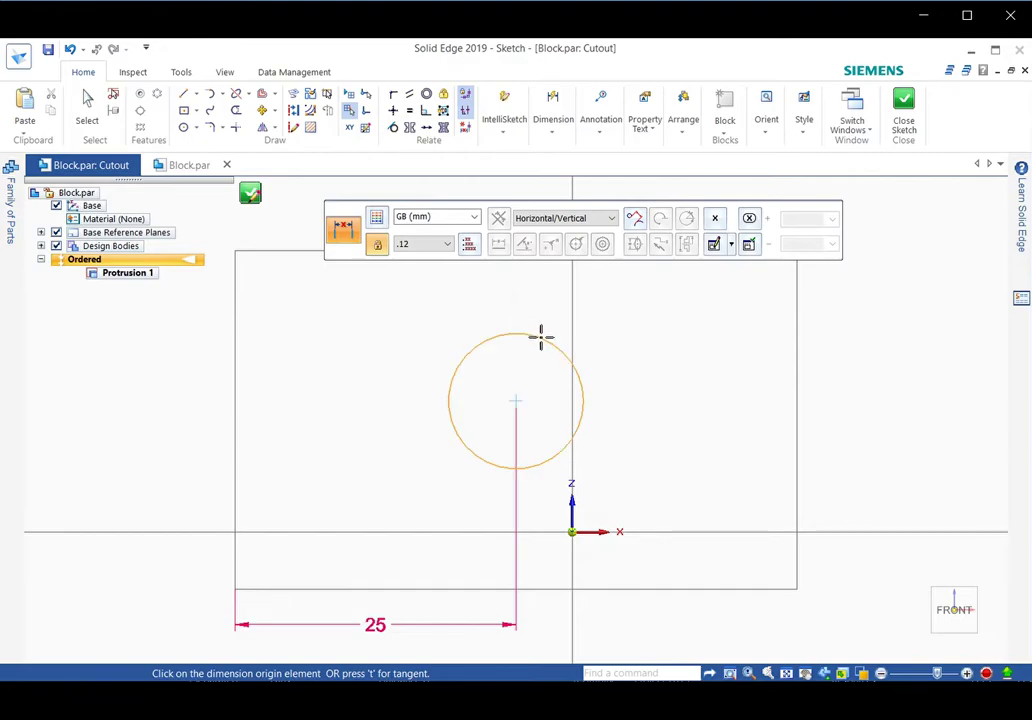
click(516, 403)
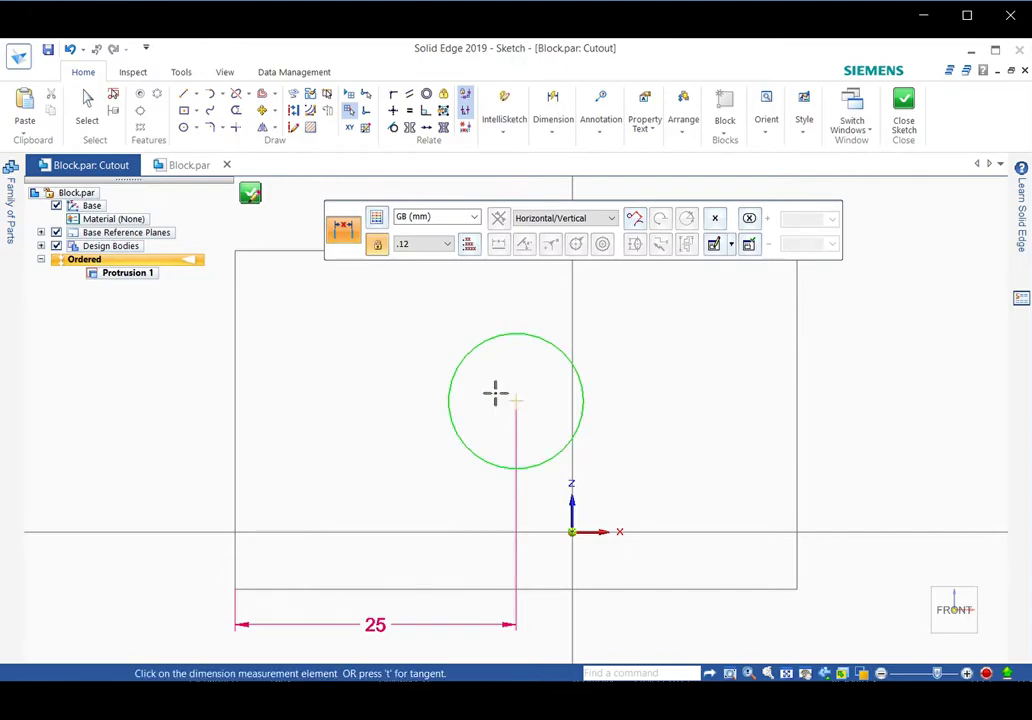
click(290, 254)
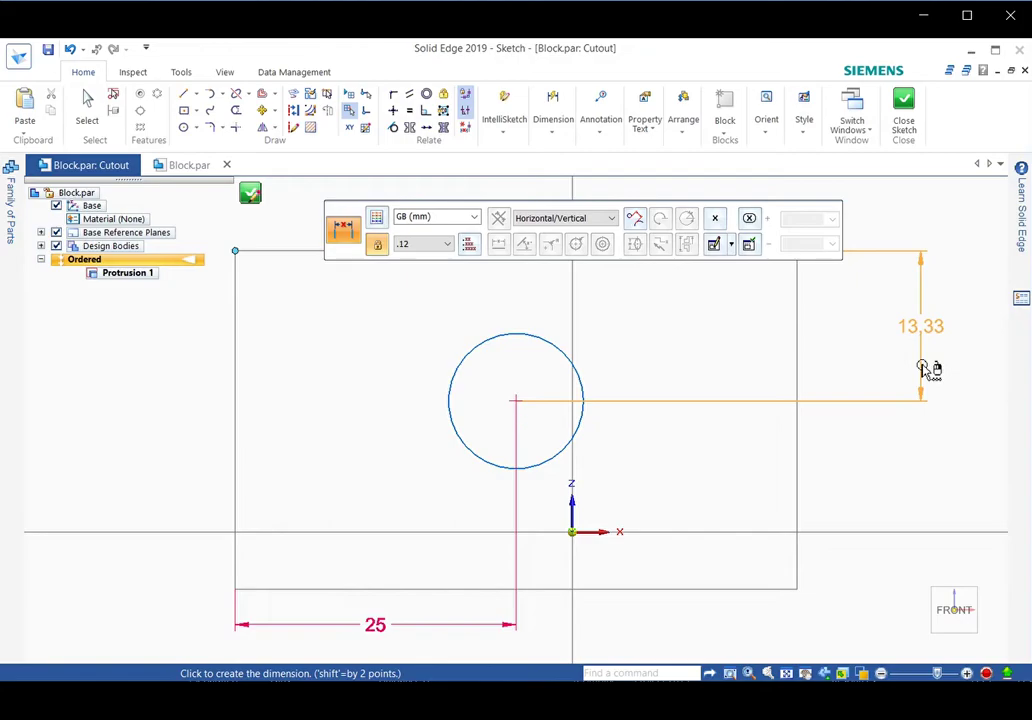
click(923, 367)
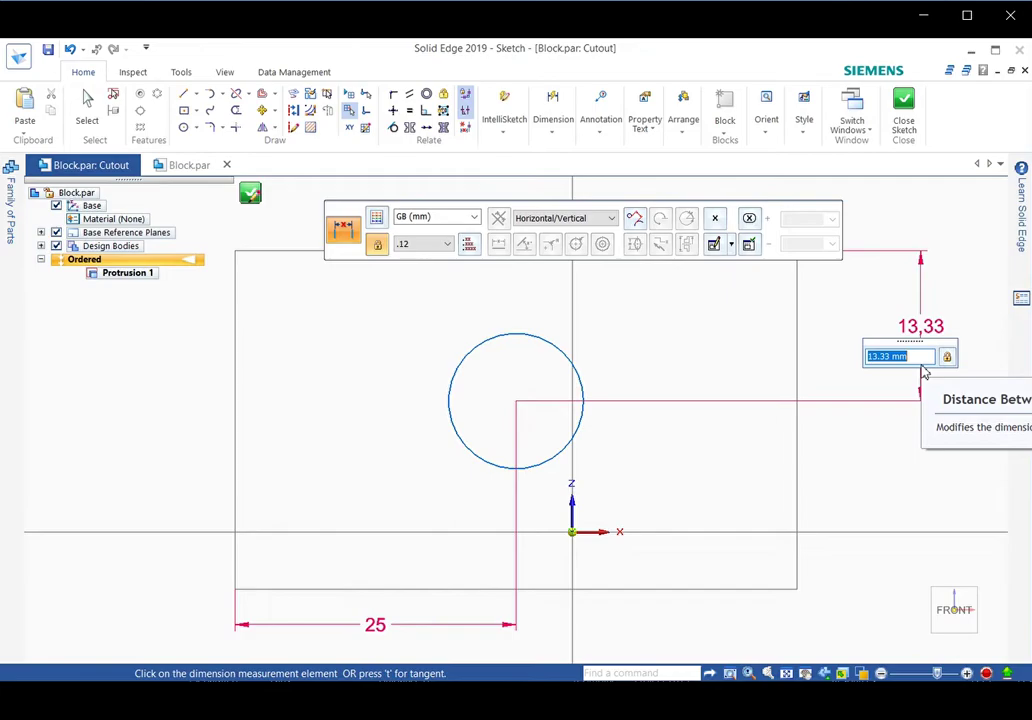
text(12.)
key(BackSpace)
key(BackSpace)
key(BackSpace)
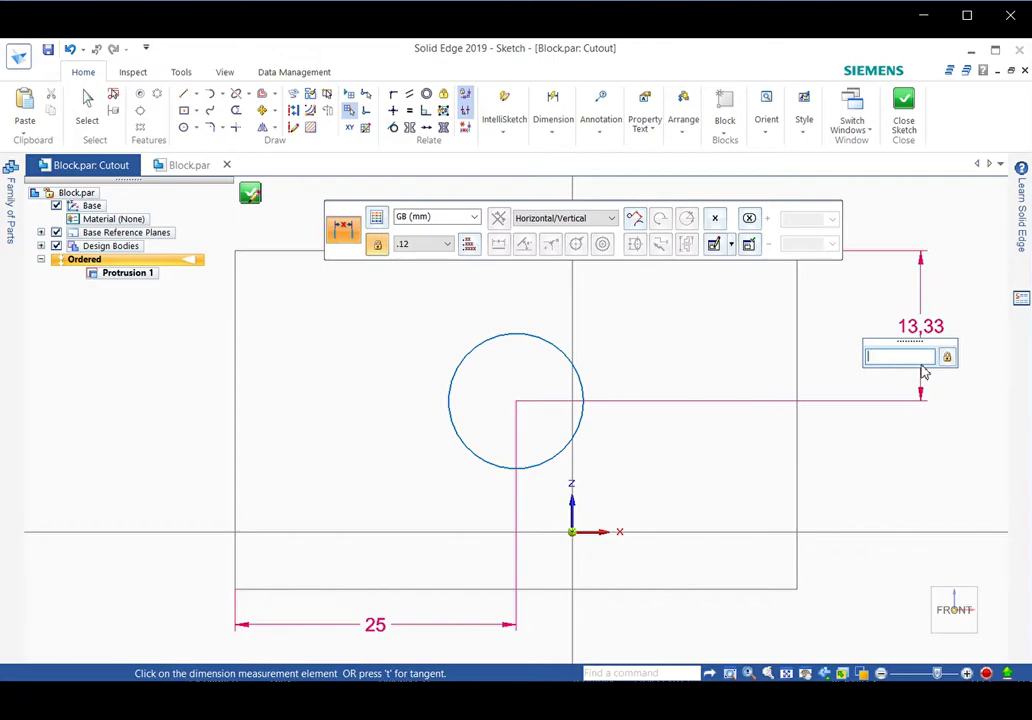
text(15)
key(Return)
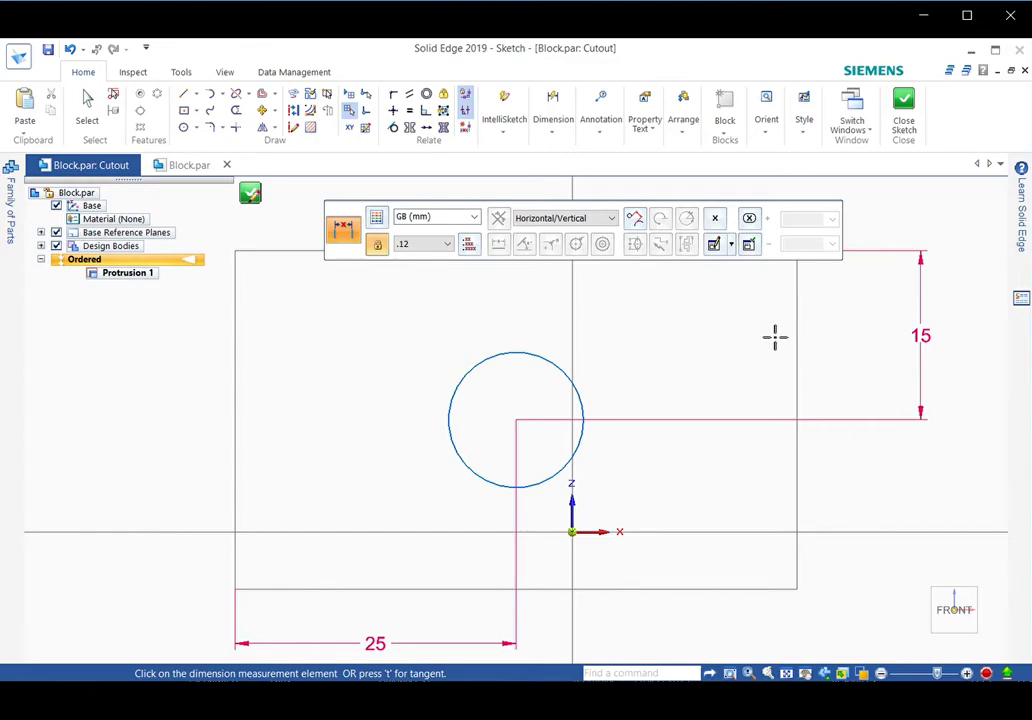
Close the sketch, cut the circle 20 mm deep into the block, and save the part
click(904, 101)
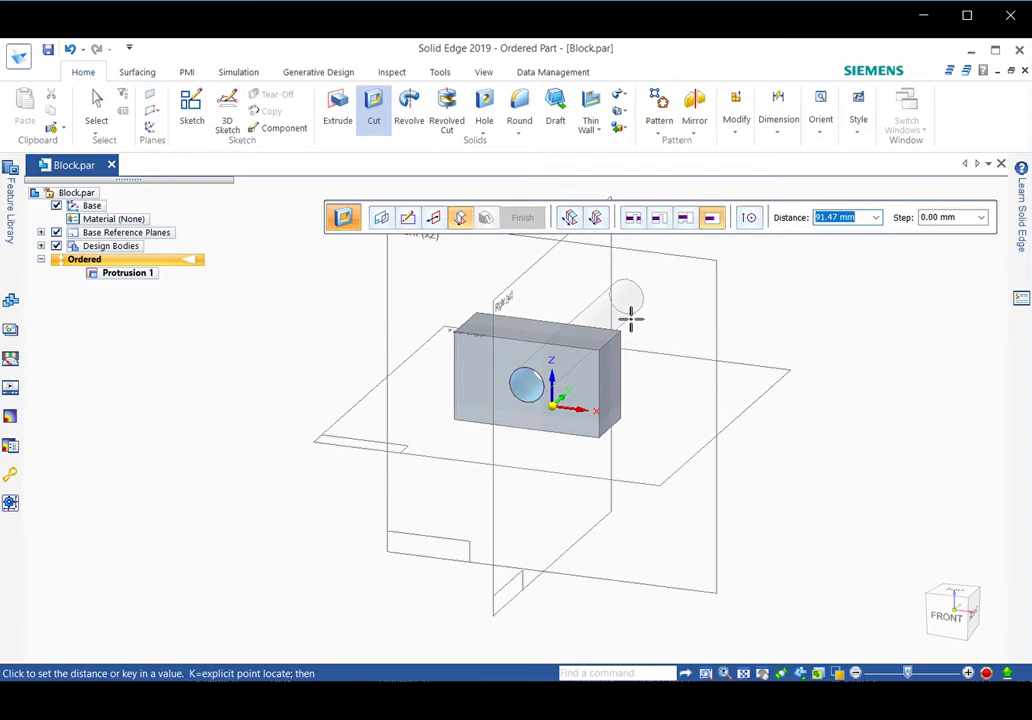
text(20)
key(Tab)
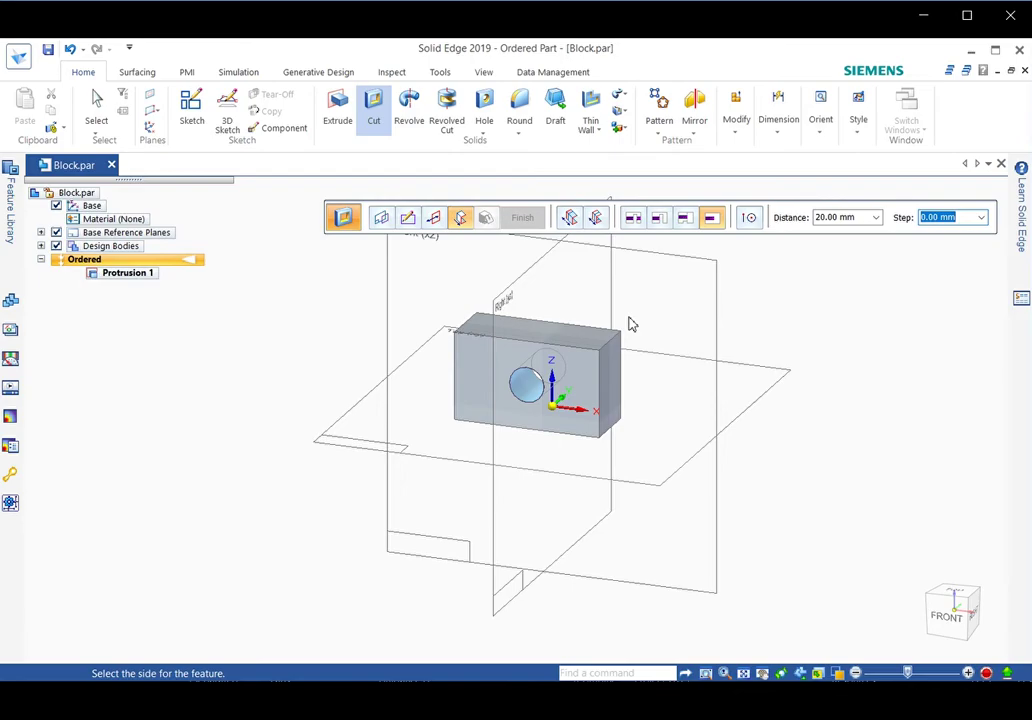
click(632, 323)
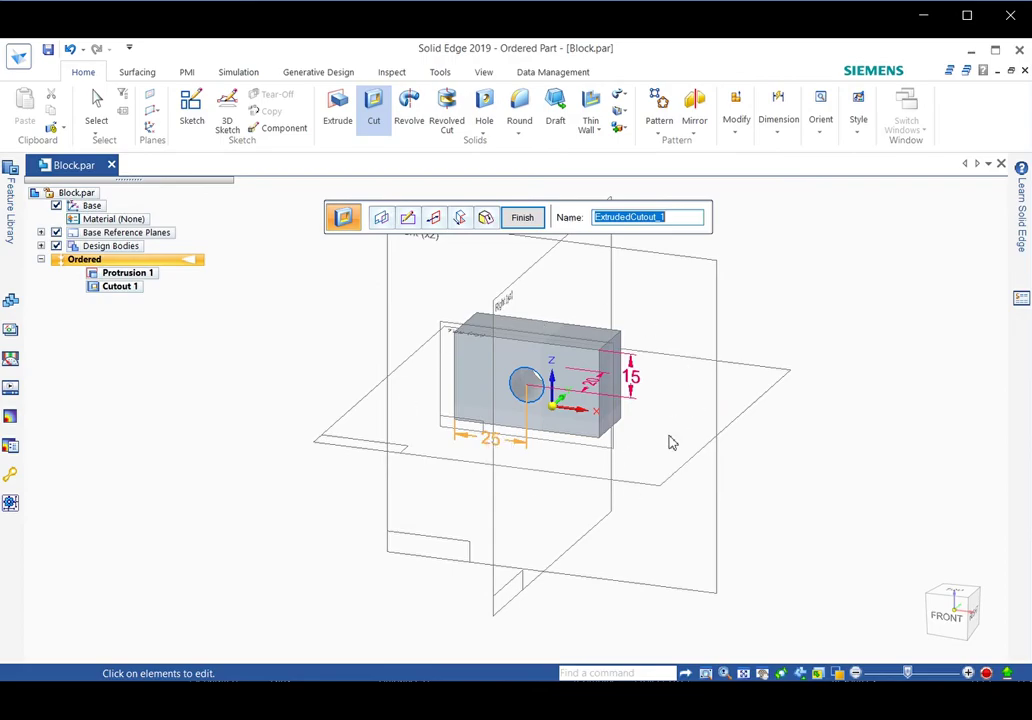
click(524, 218)
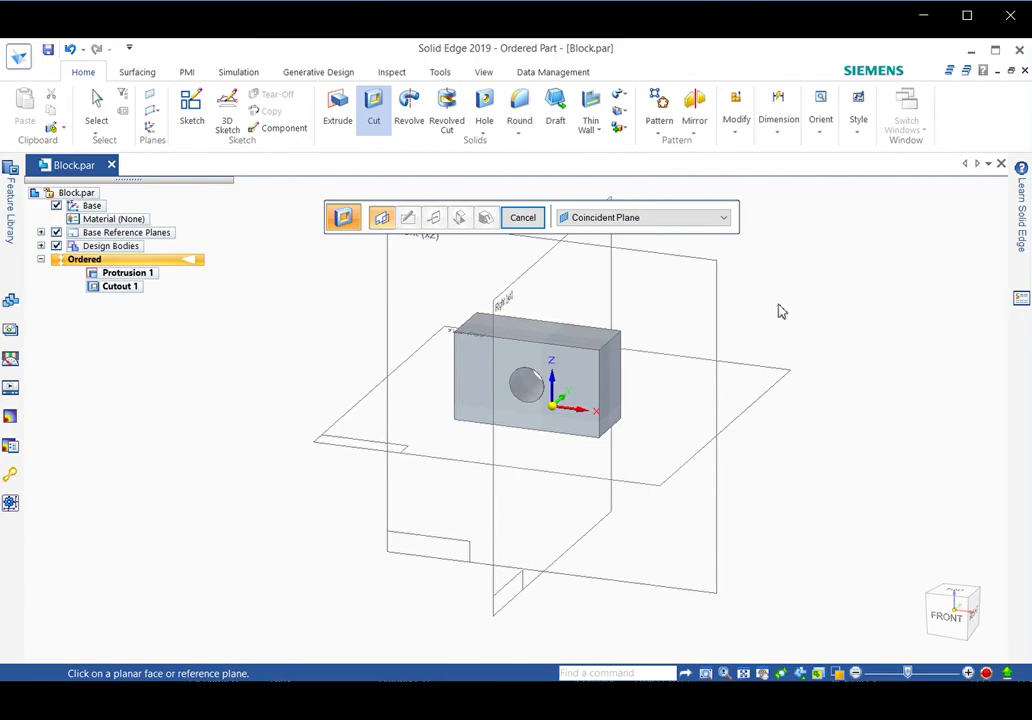
click(523, 219)
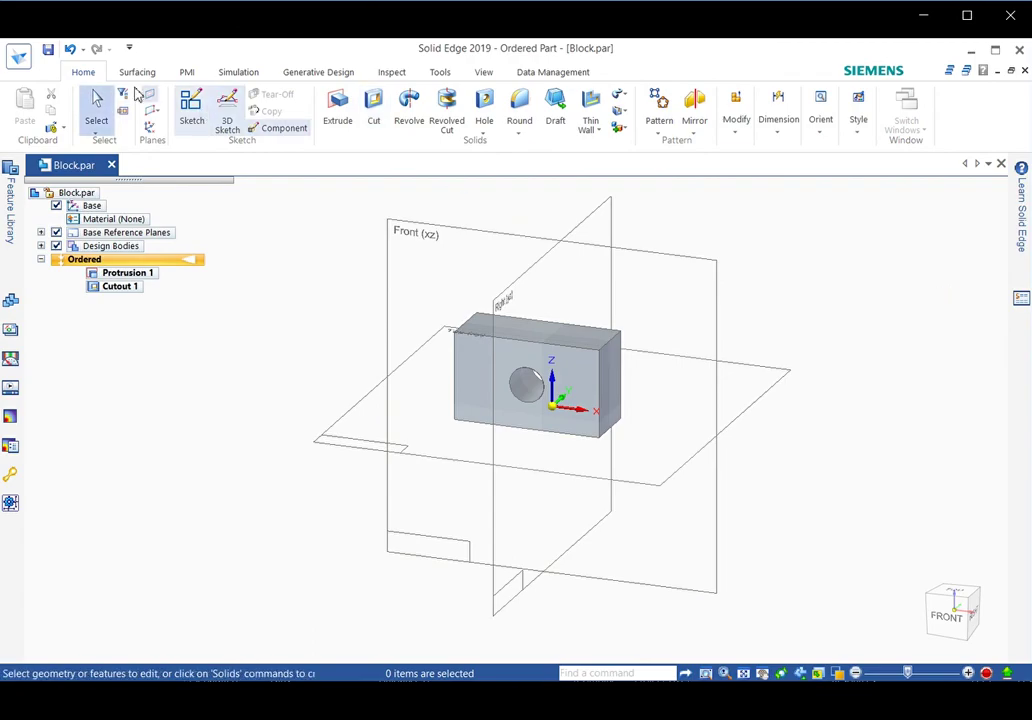
click(47, 49)
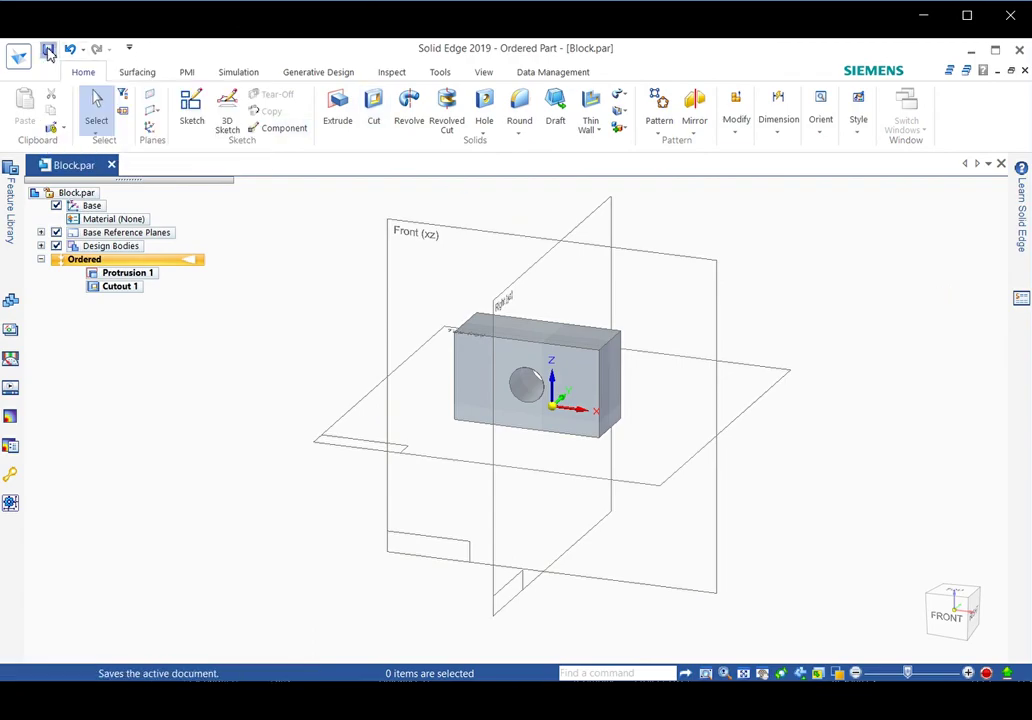